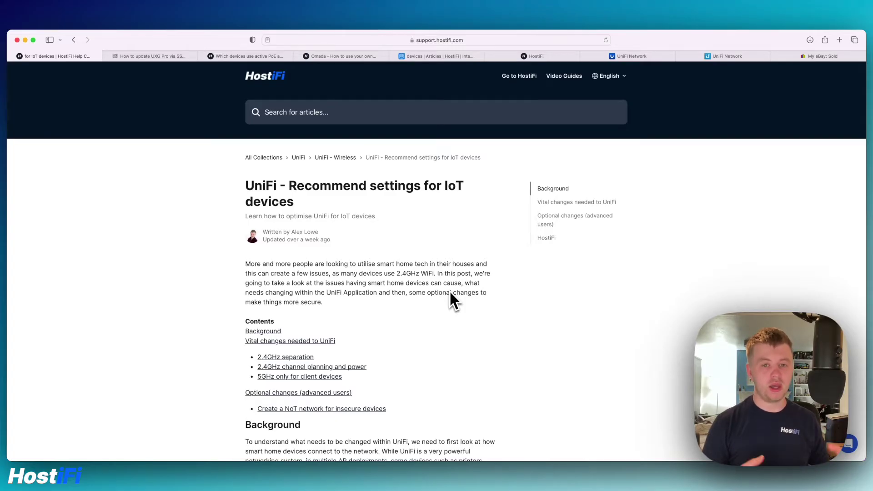
Scroll the IoT devices article past its intro to the Background section
scroll(450, 293, down, 5)
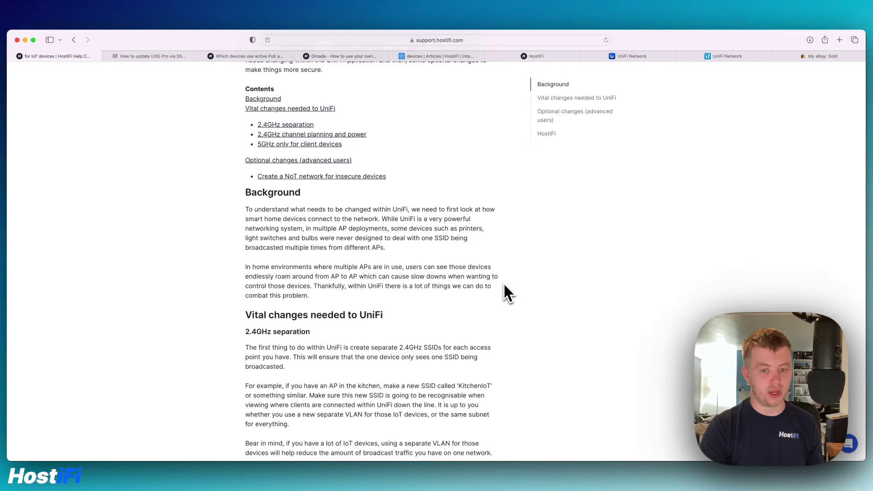
Scroll past the KitchenIoT SSID example to the 2.4GHz channel guidance for channels 1, 6 and 11
scroll(505, 287, down, 3)
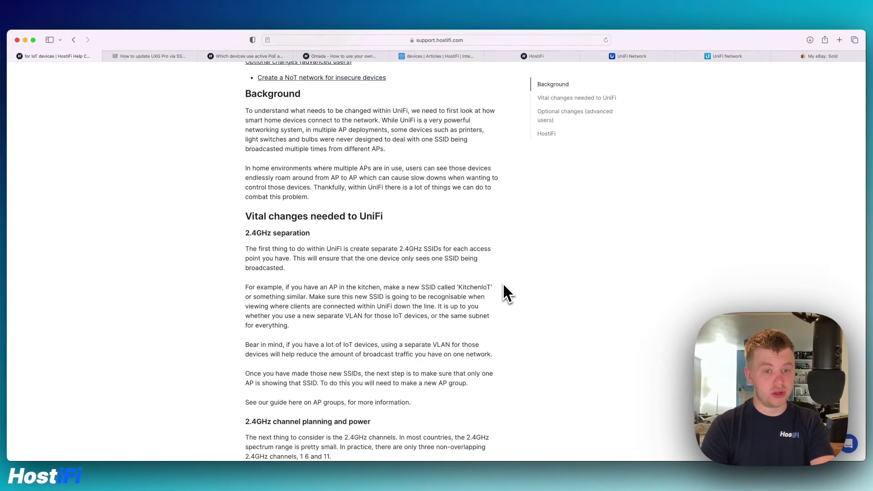
scroll(507, 293, down, 1)
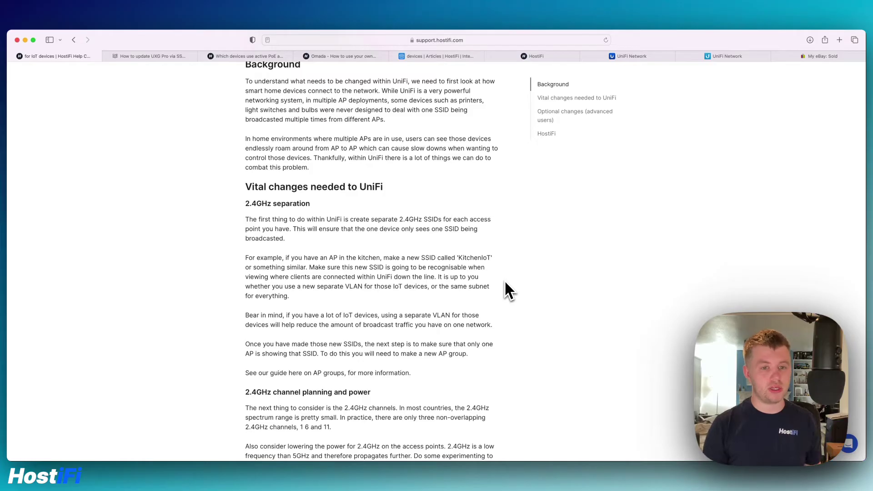
scroll(505, 287, down, 1)
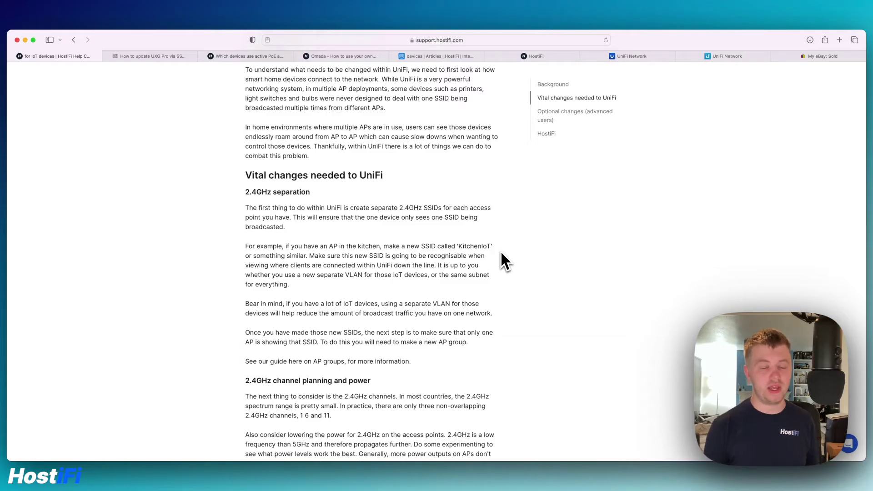
scroll(501, 253, down, 1)
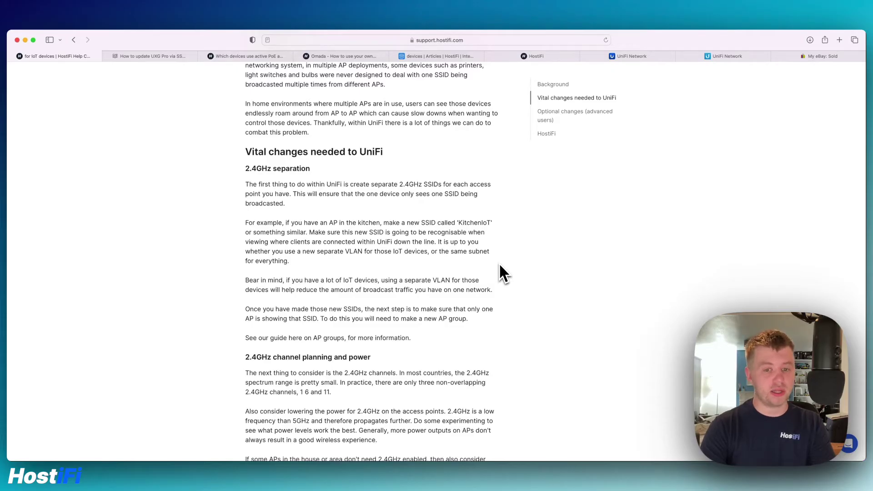
scroll(500, 268, down, 1)
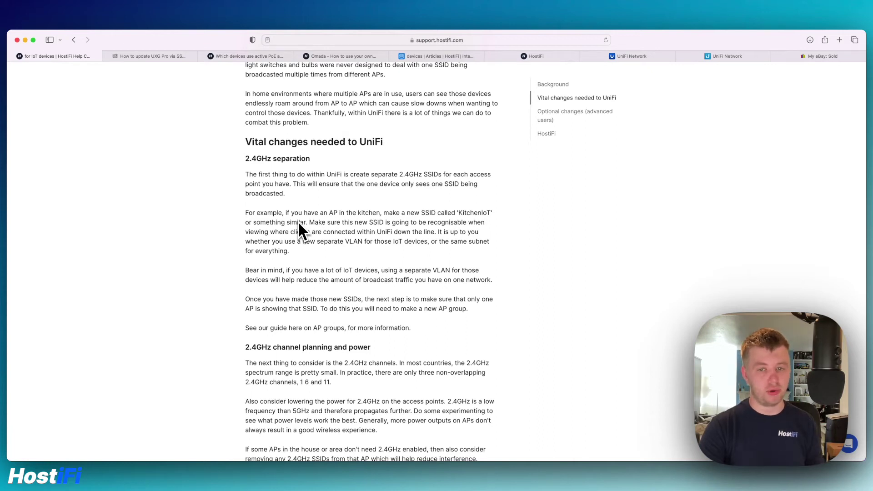
In UniFi Network's WiFi settings, start a new network named IoT and paste its password
click(732, 61)
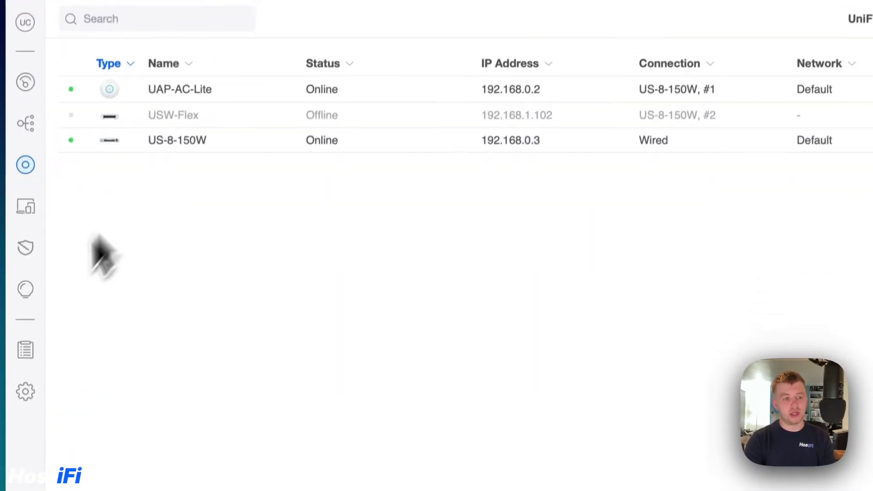
click(28, 377)
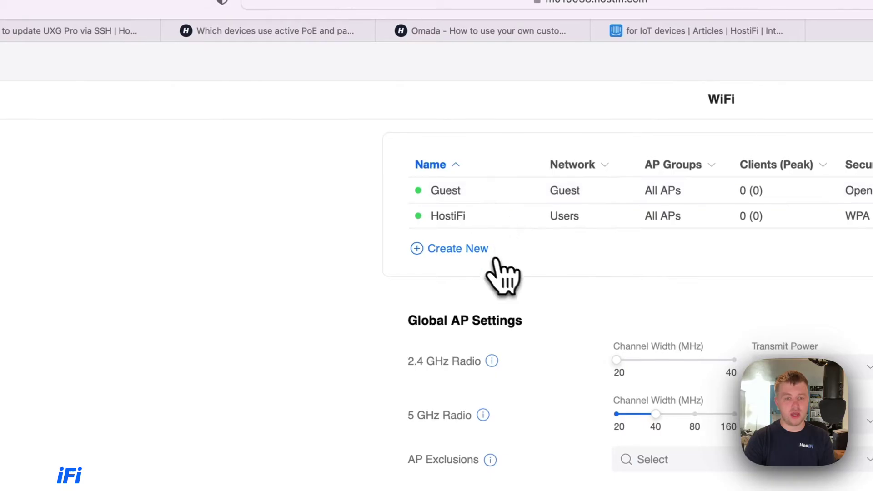
click(481, 250)
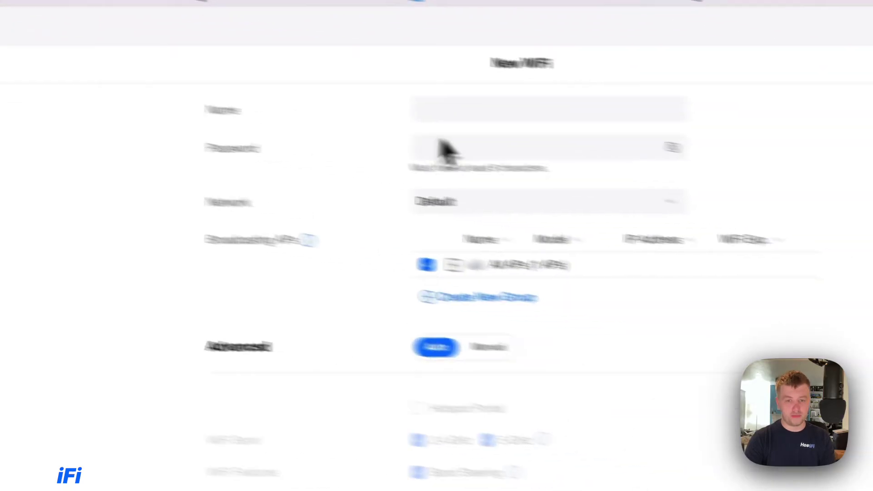
click(322, 91)
text(IoT)
key(Tab)
key(ctrl+v)
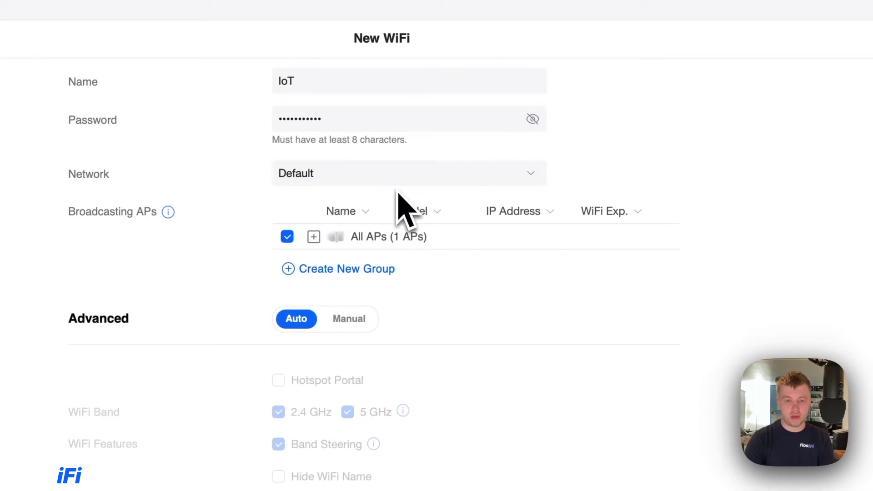
Create and save an AP group called IoT containing the UAP-AC-Lite
click(373, 269)
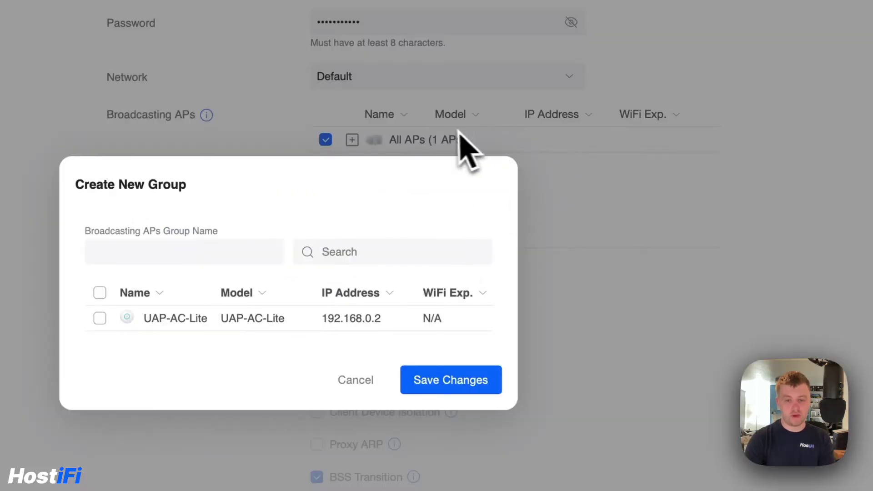
click(222, 250)
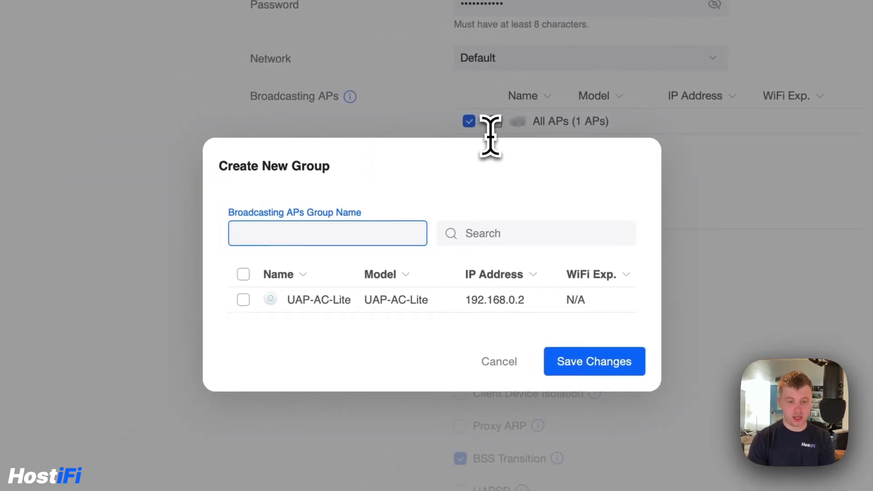
text(IoT)
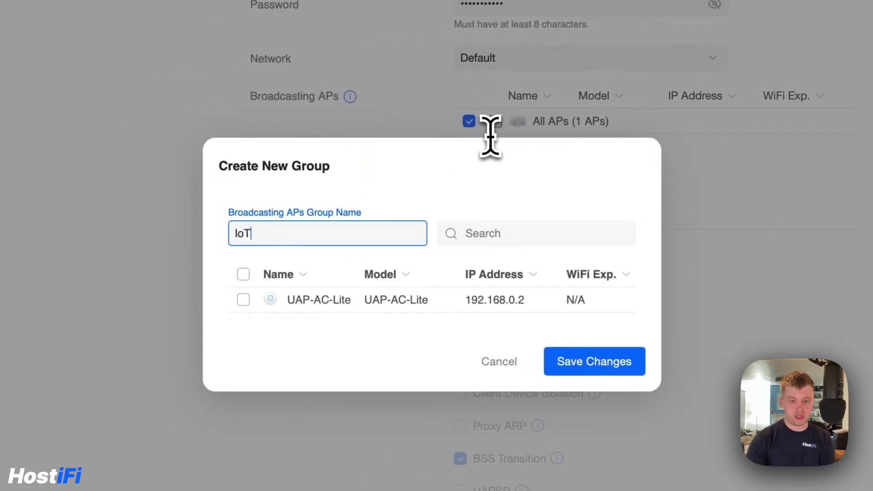
click(272, 302)
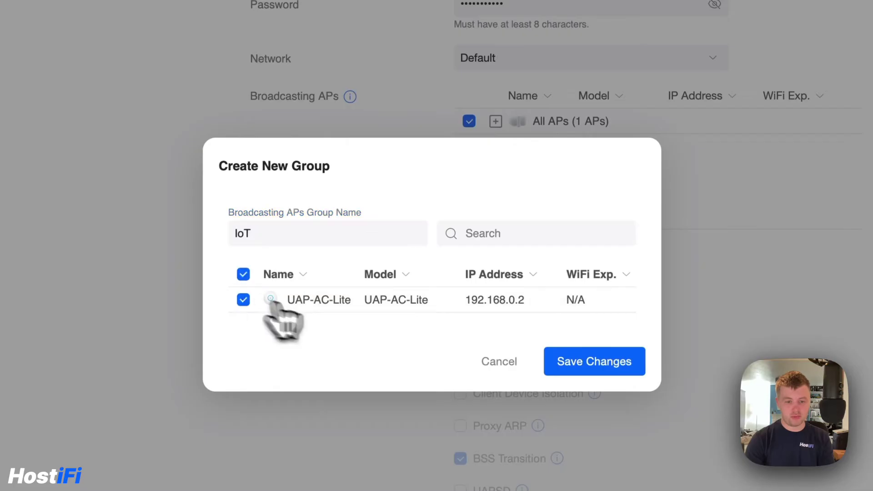
click(584, 361)
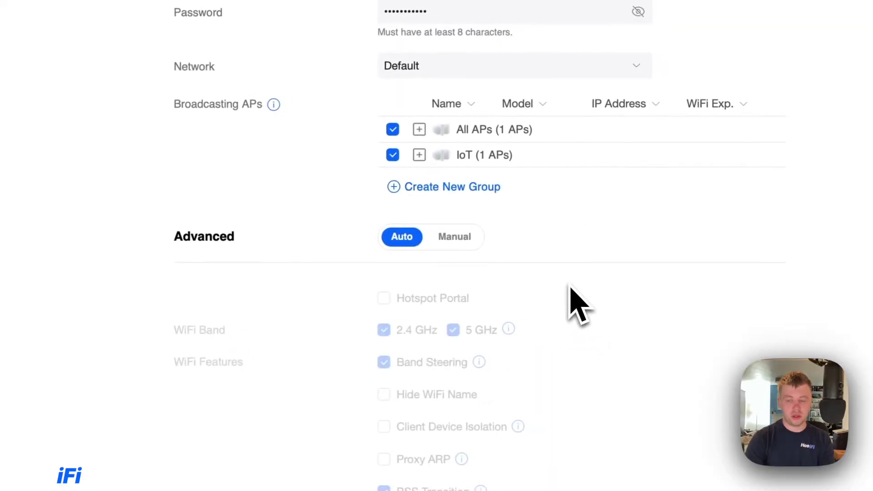
Switch the IoT WiFi's advanced options to Manual and untick the 5 GHz band
scroll(573, 302, down, 1)
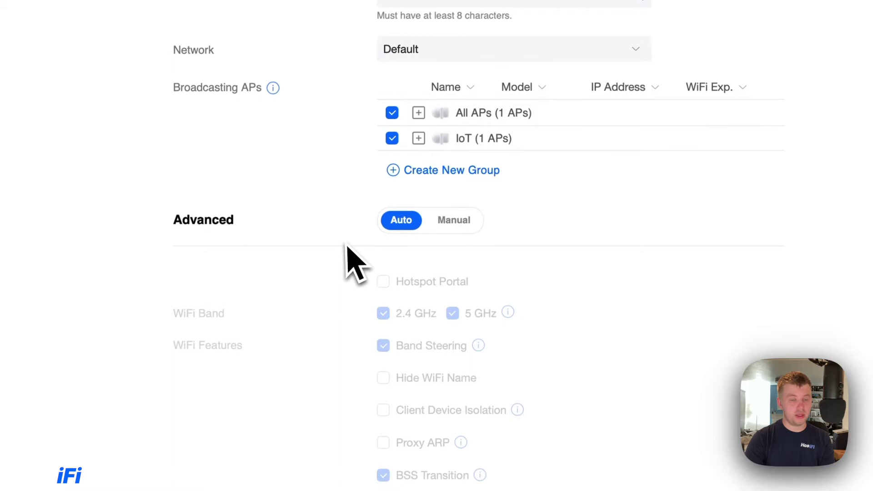
click(457, 222)
scroll(478, 243, down, 2)
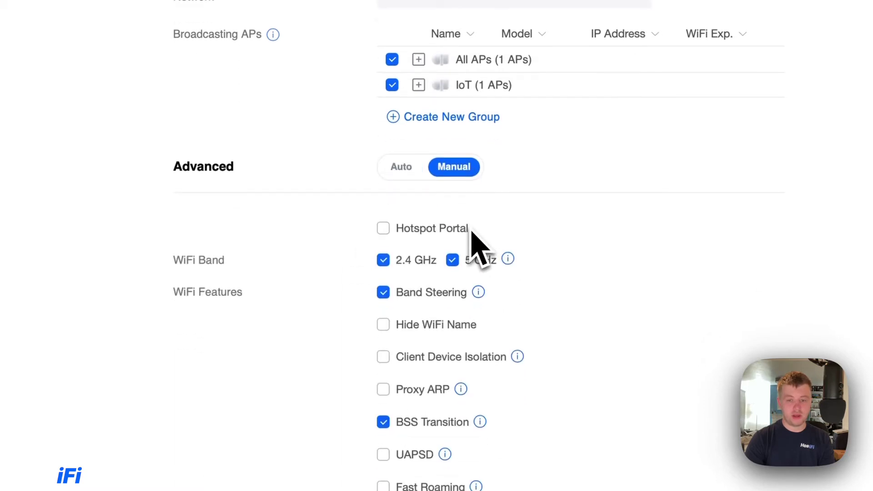
click(454, 257)
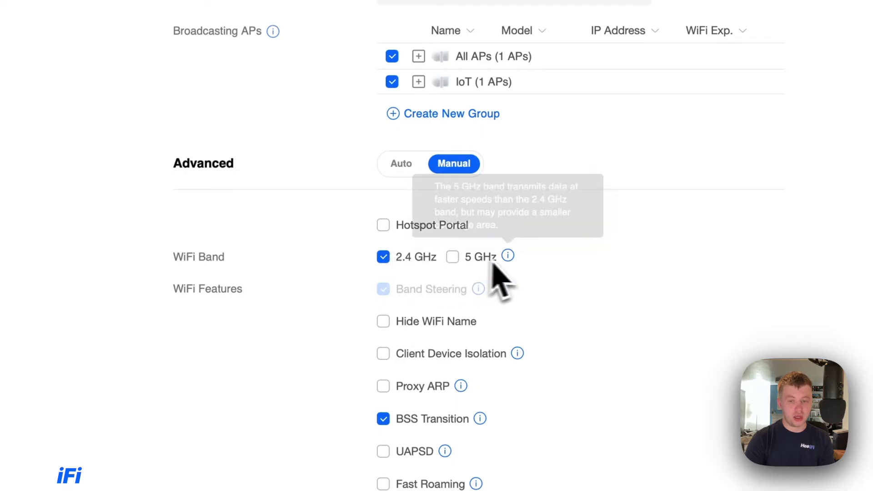
scroll(480, 278, down, 2)
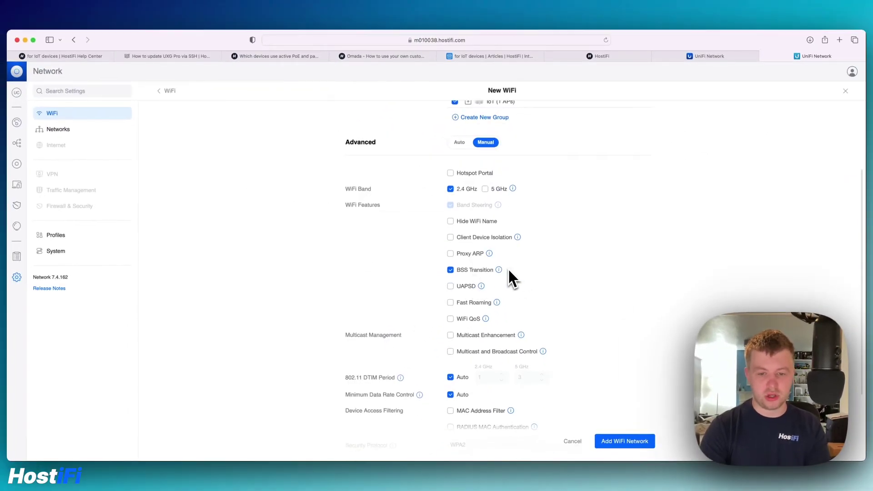
scroll(509, 273, down, 2)
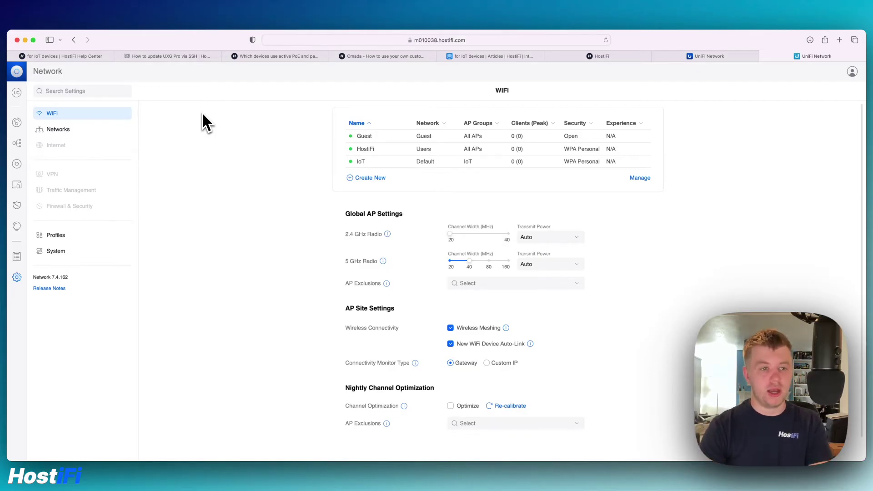
Return to the HostiFi article and scroll down to the '5GHz only for client devices' advice
key(super+1)
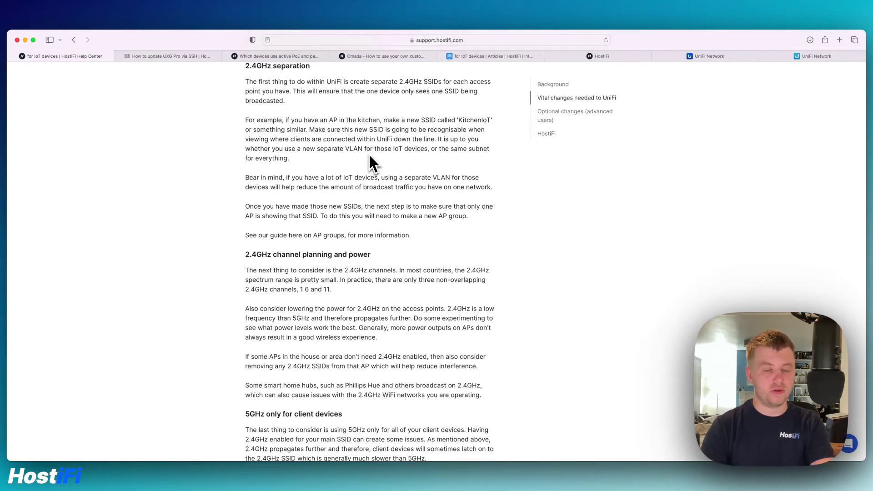
scroll(369, 157, down, 5)
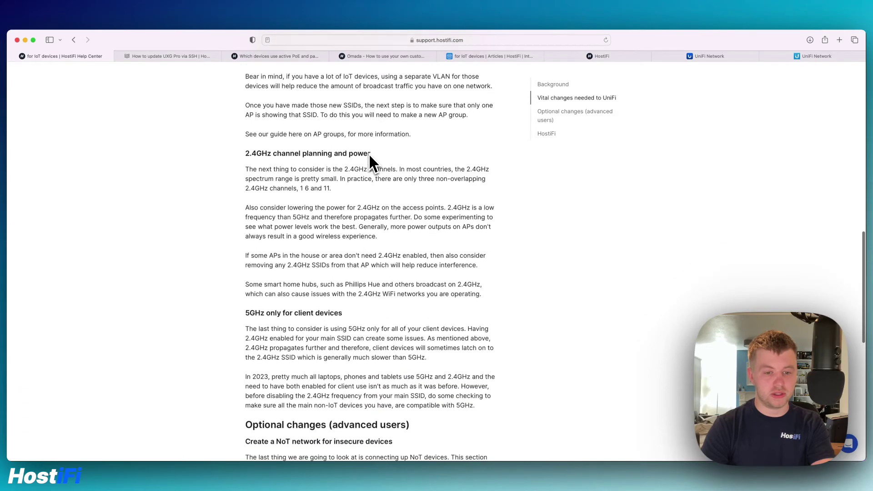
scroll(378, 157, down, 3)
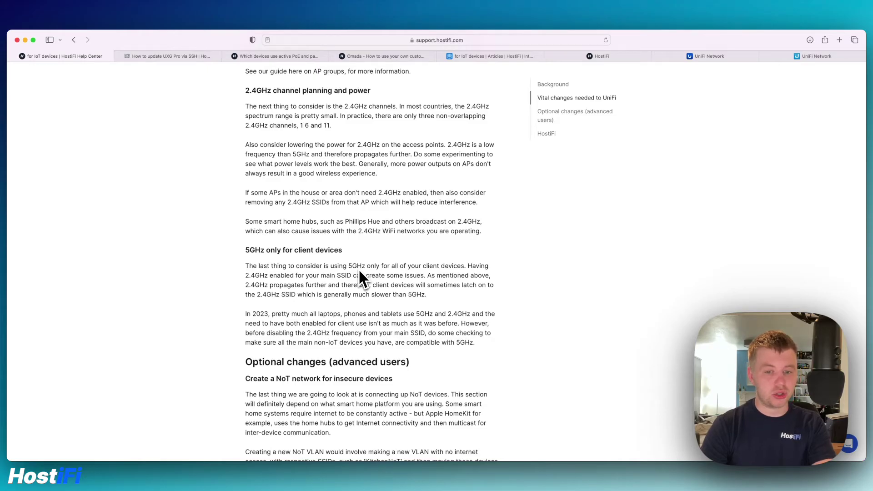
scroll(359, 272, down, 1)
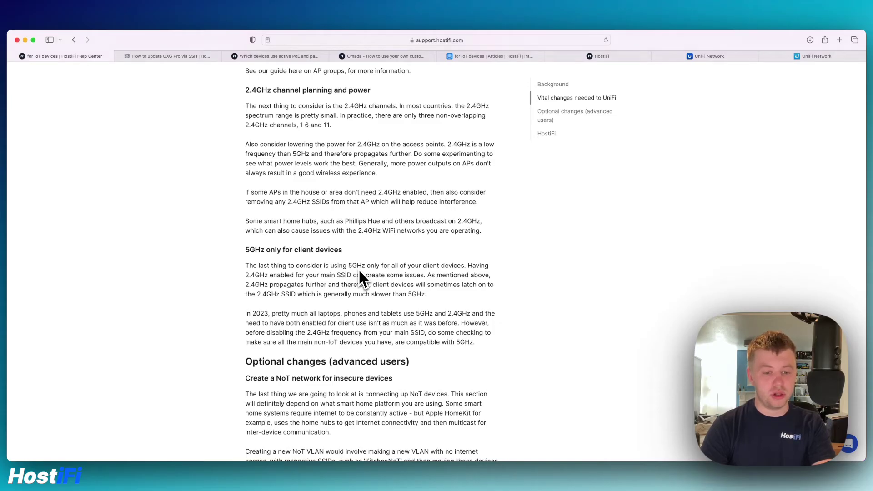
scroll(317, 148, up, 2)
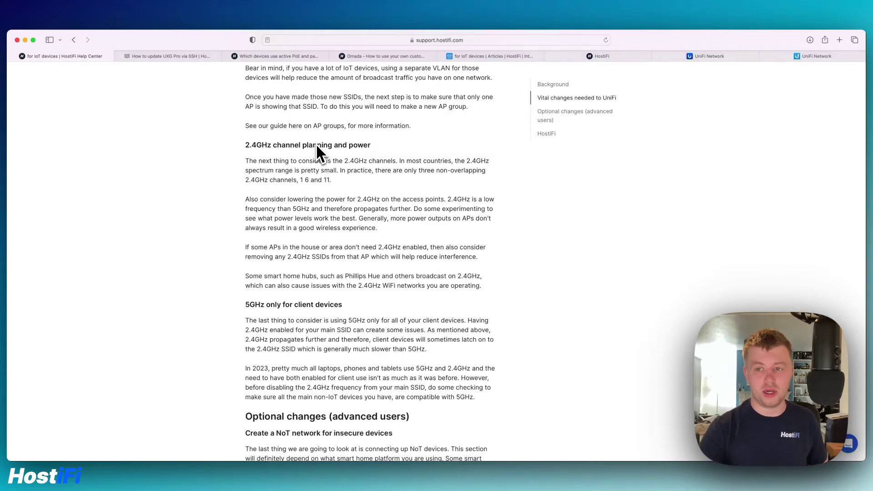
Open the UAP-AC-Lite's settings and uncheck Managed by Global AP Settings
click(820, 56)
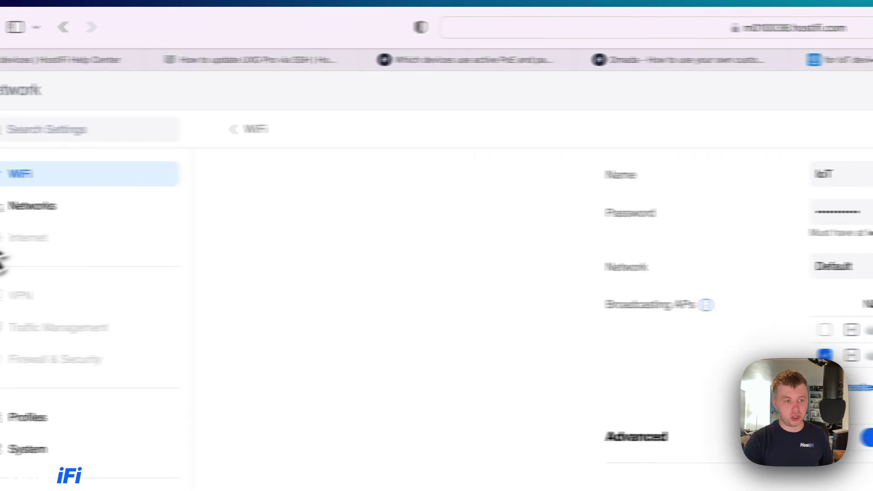
click(27, 275)
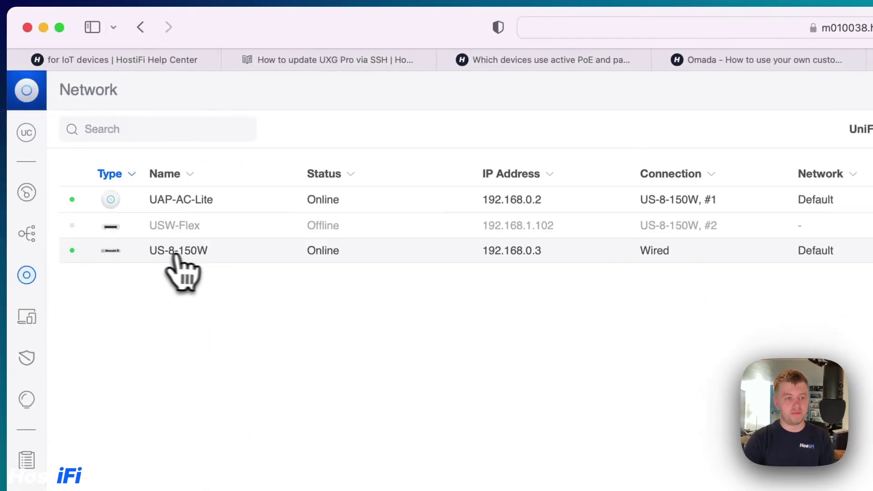
click(217, 219)
click(807, 89)
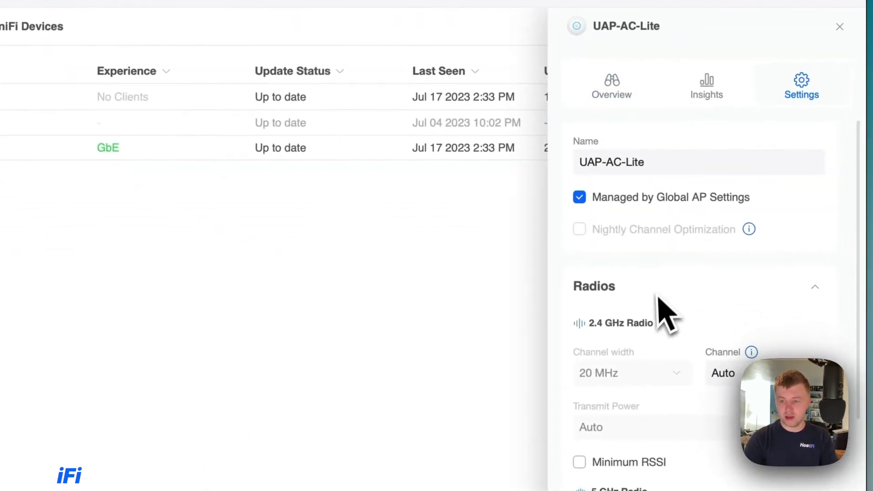
scroll(655, 303, down, 2)
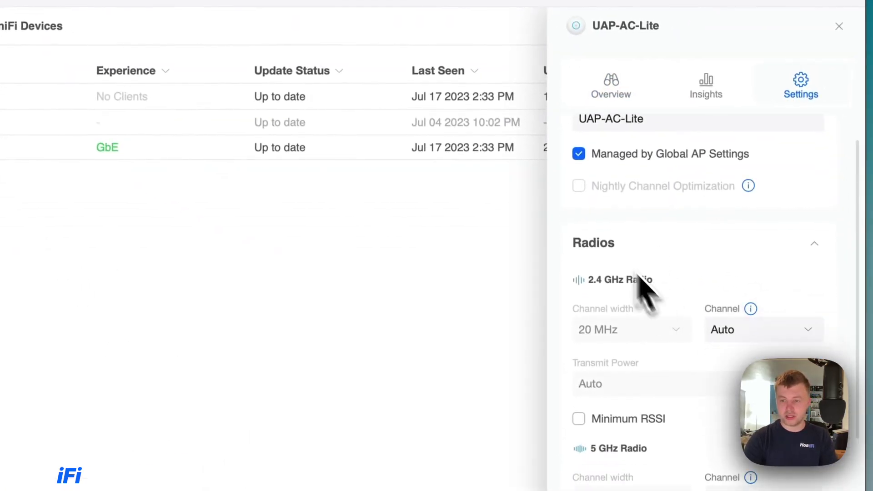
click(578, 155)
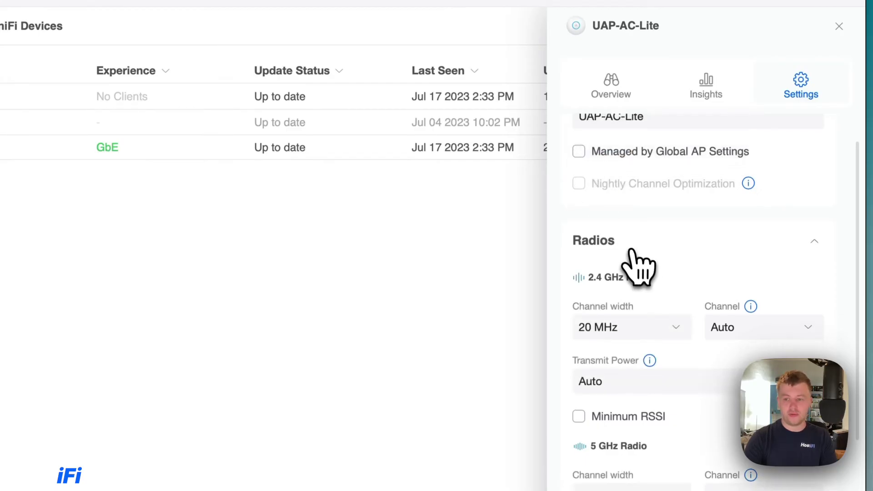
Set the 2.4 GHz transmit power to Custom at -4 dBm
click(764, 328)
scroll(745, 364, down, 8)
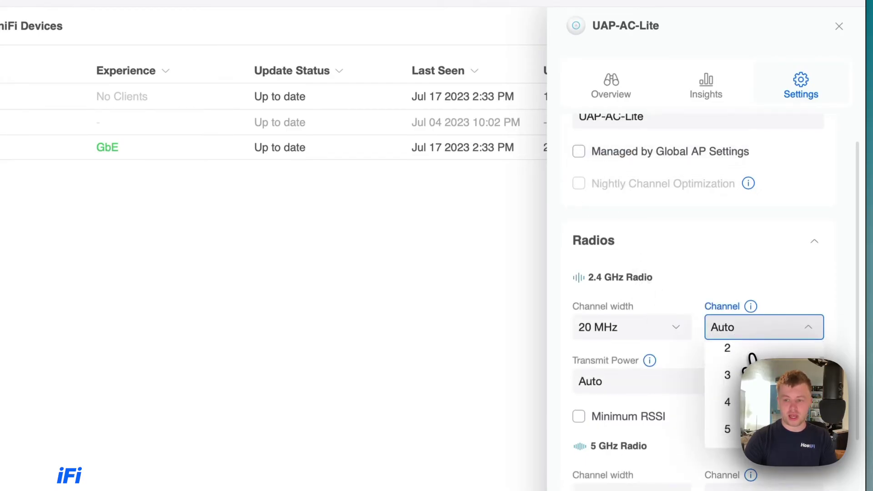
click(654, 365)
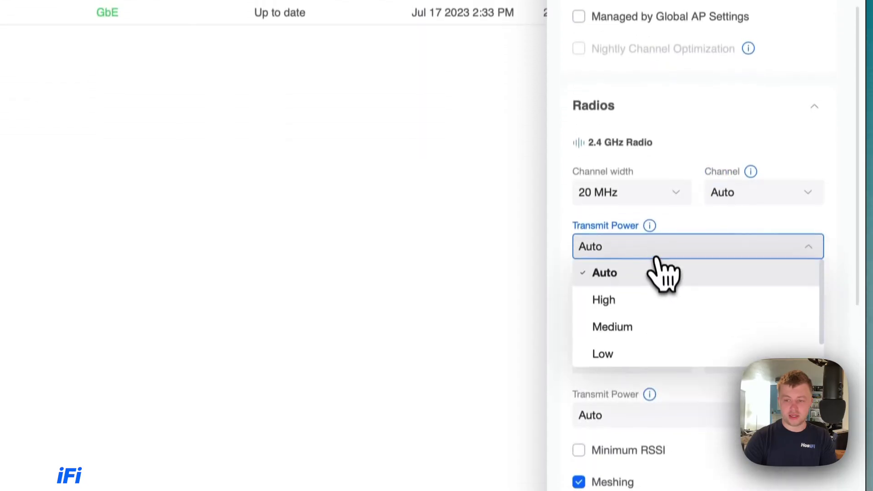
scroll(663, 418, down, 1)
click(646, 338)
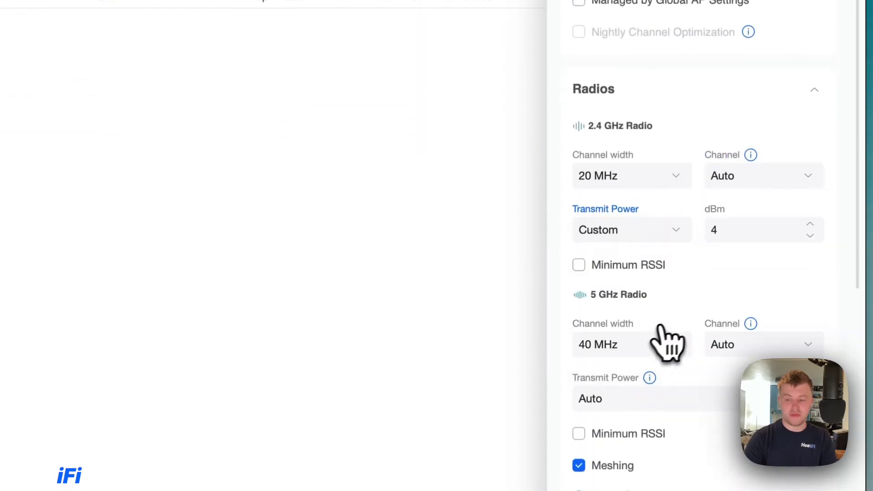
double_click(756, 231)
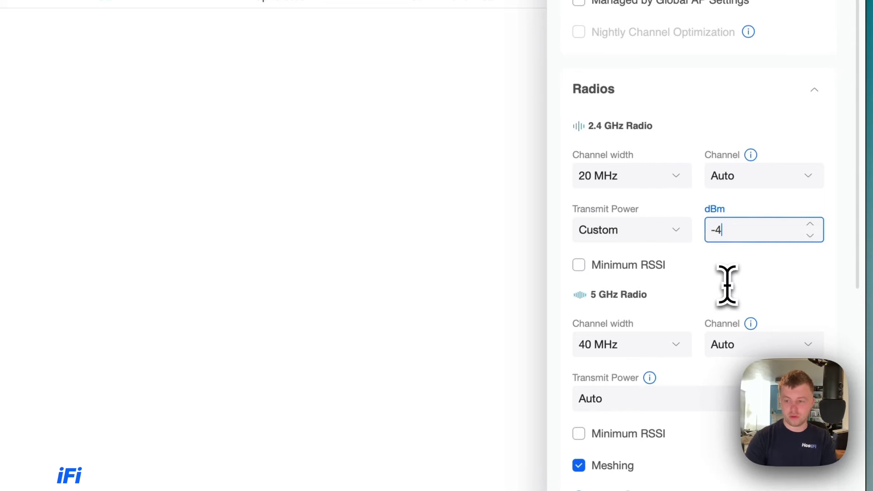
text(-4)
double_click(750, 238)
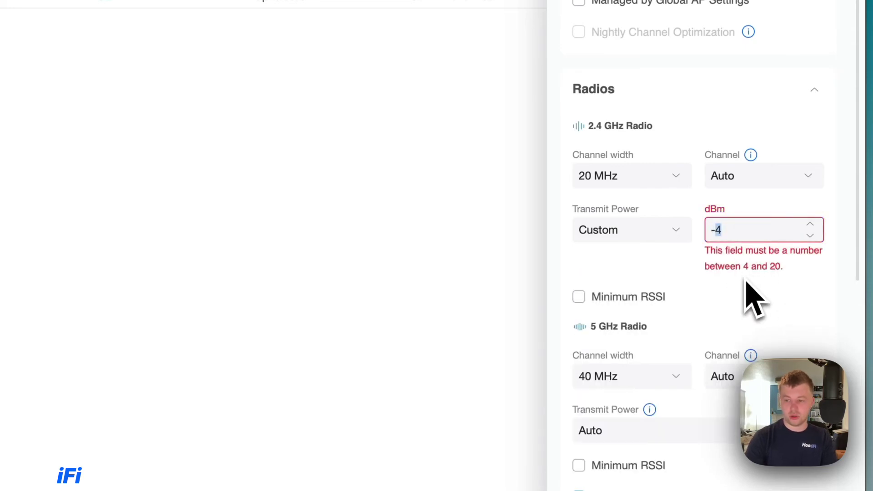
Inspect the 5 GHz transmit power, channel width and channel choices
scroll(773, 290, down, 3)
click(721, 306)
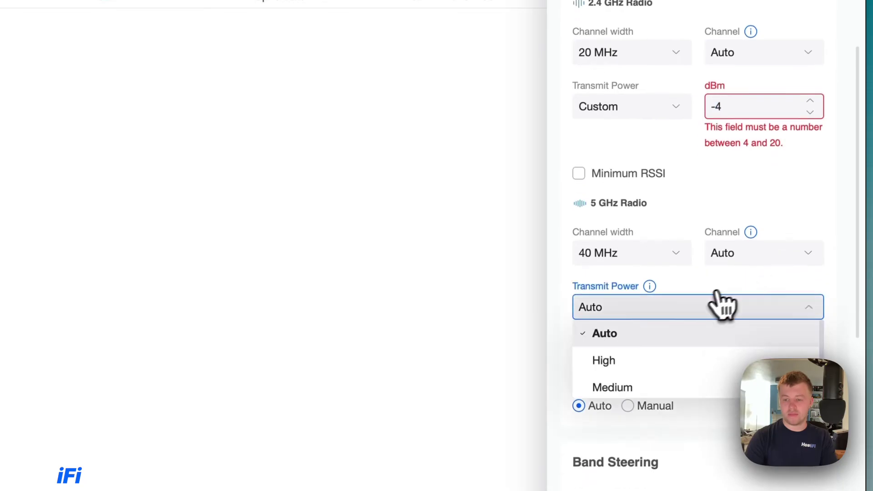
click(679, 256)
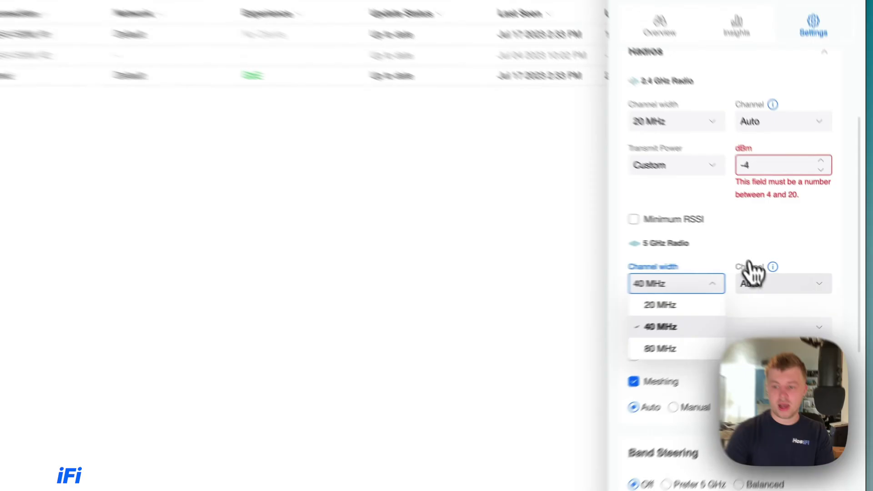
click(818, 279)
scroll(820, 314, down, 5)
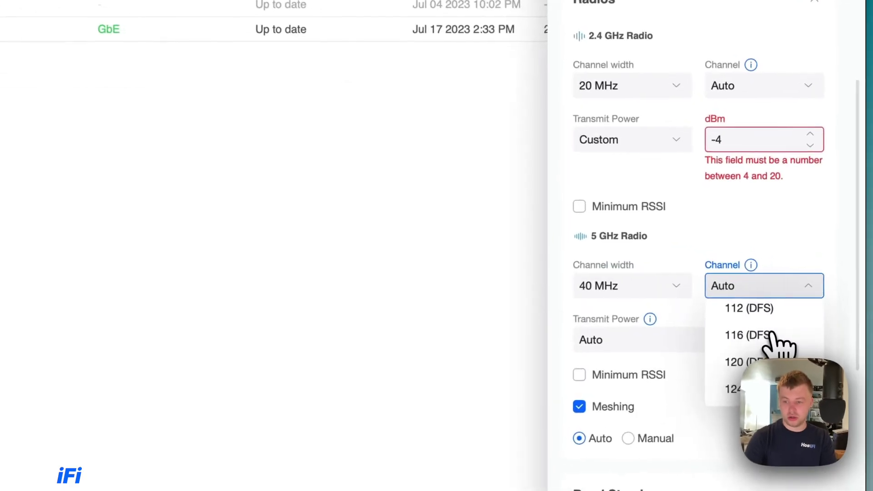
scroll(775, 341, down, 5)
scroll(709, 281, up, 1)
click(611, 183)
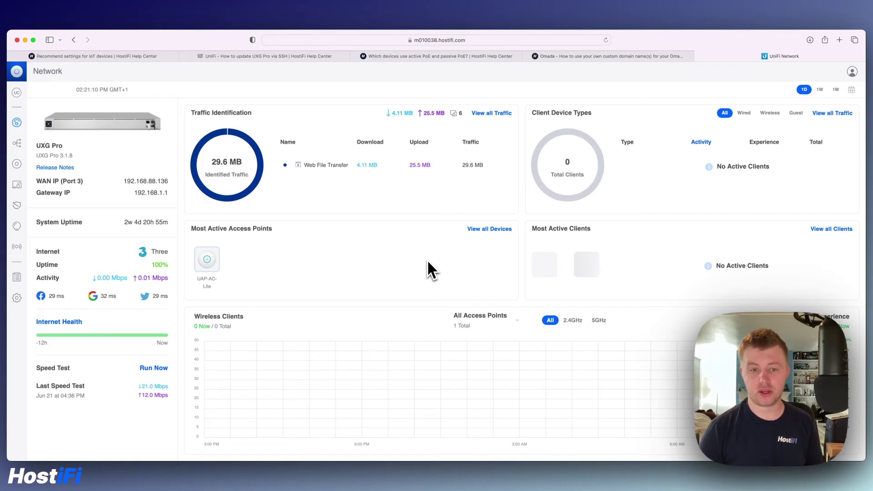
Under Settings > Networks, add a network named NoT (VLAN 4, 192.168.4.0/24)
click(18, 300)
click(64, 138)
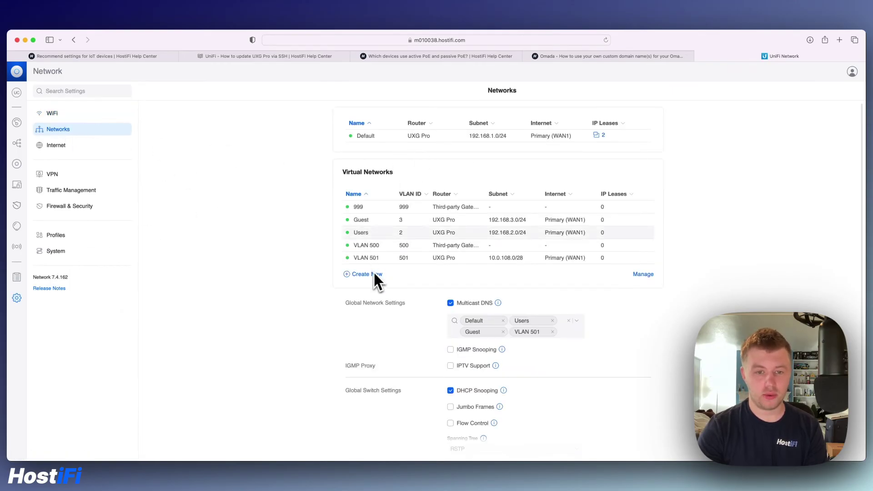
click(366, 274)
click(467, 113)
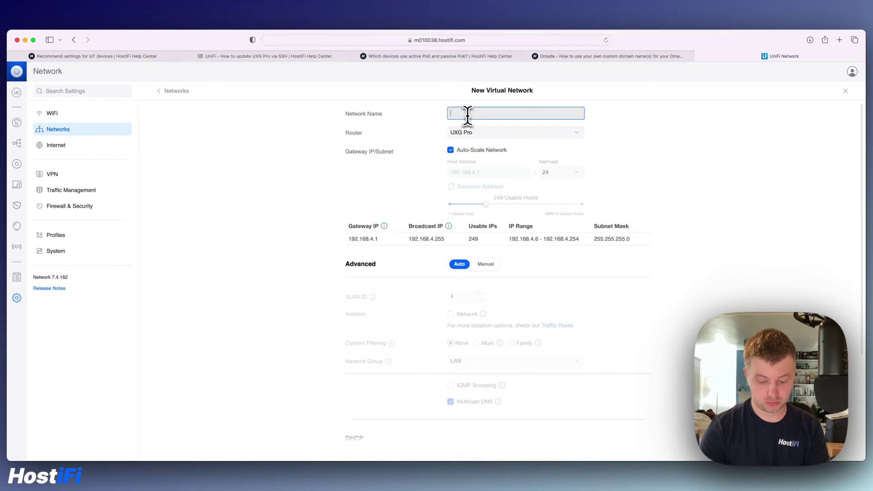
text(noT)
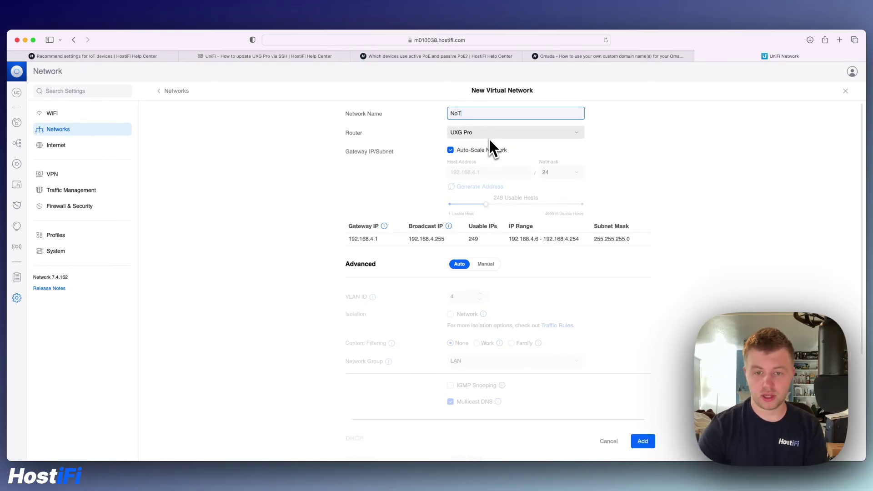
click(643, 437)
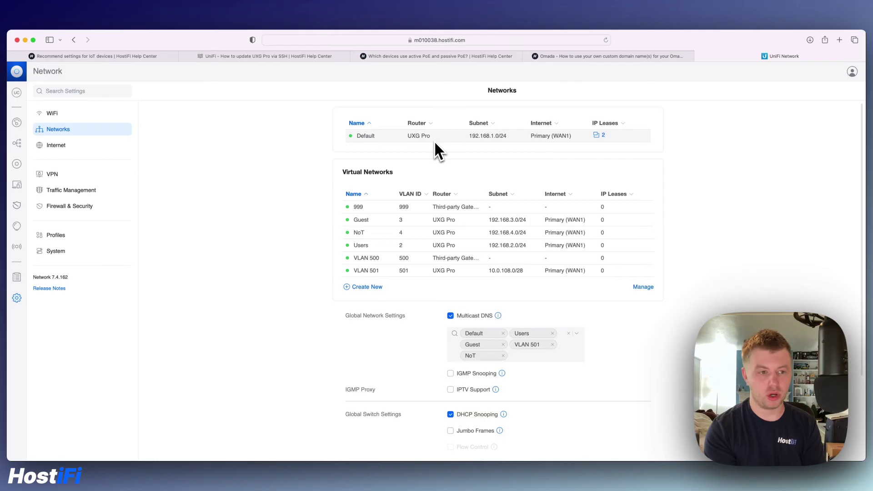
In Traffic Management, add an always-on rule blocking Internet access for the NoT network
click(114, 190)
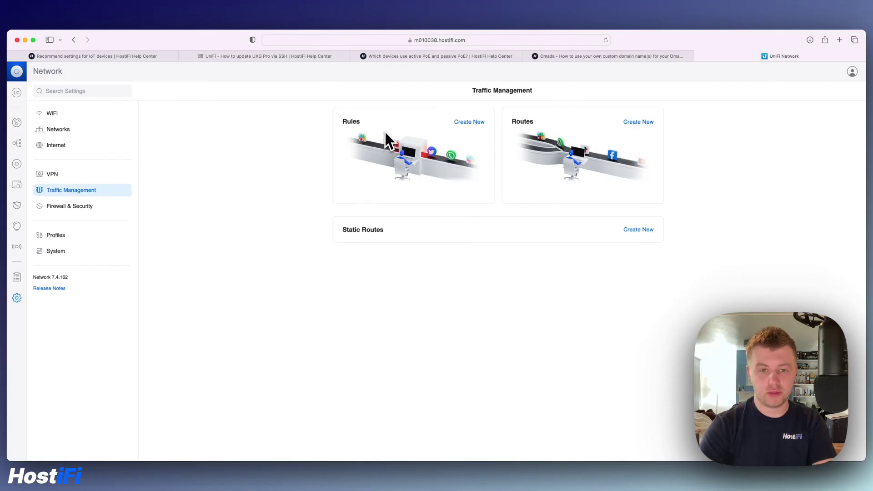
click(469, 121)
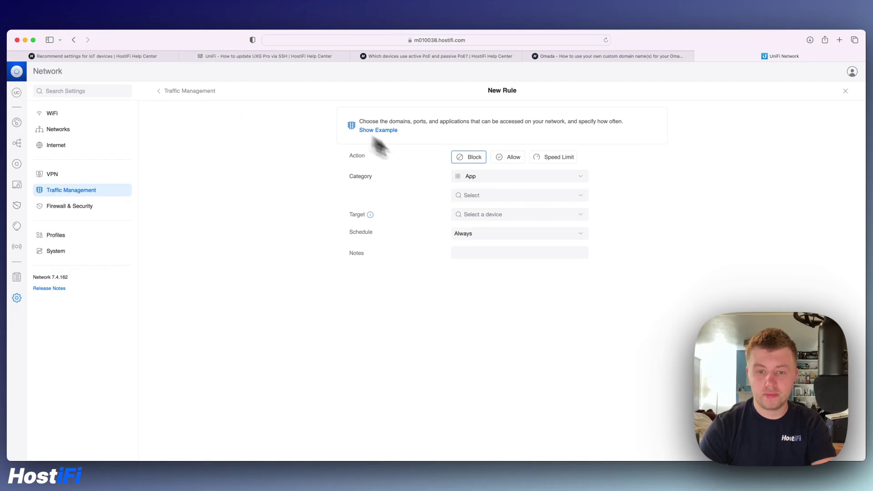
click(464, 178)
click(485, 227)
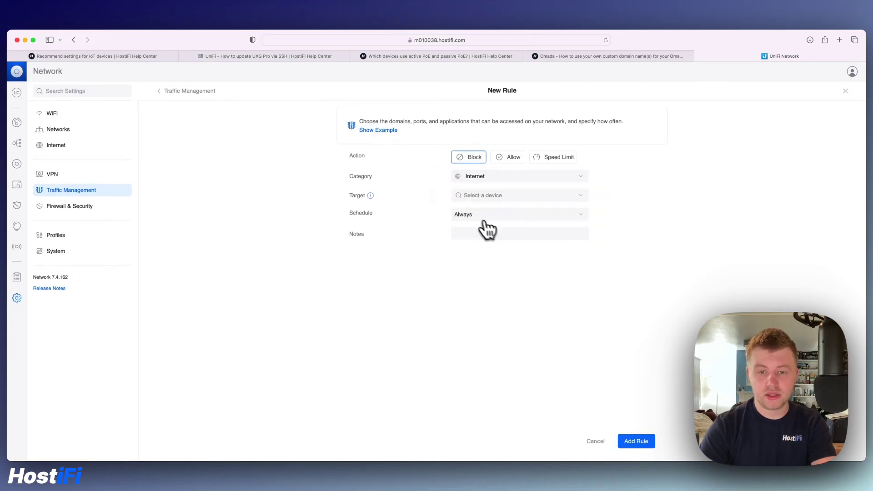
click(482, 195)
scroll(498, 223, down, 5)
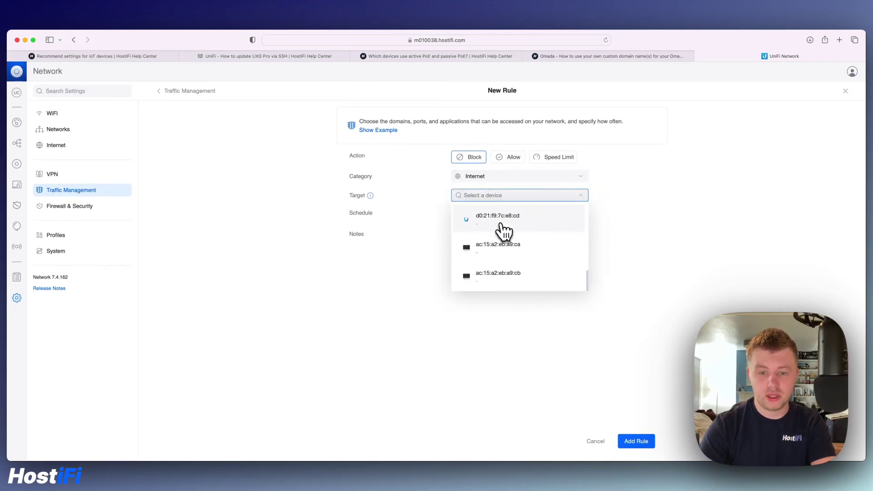
scroll(503, 230, up, 2)
click(502, 231)
click(432, 222)
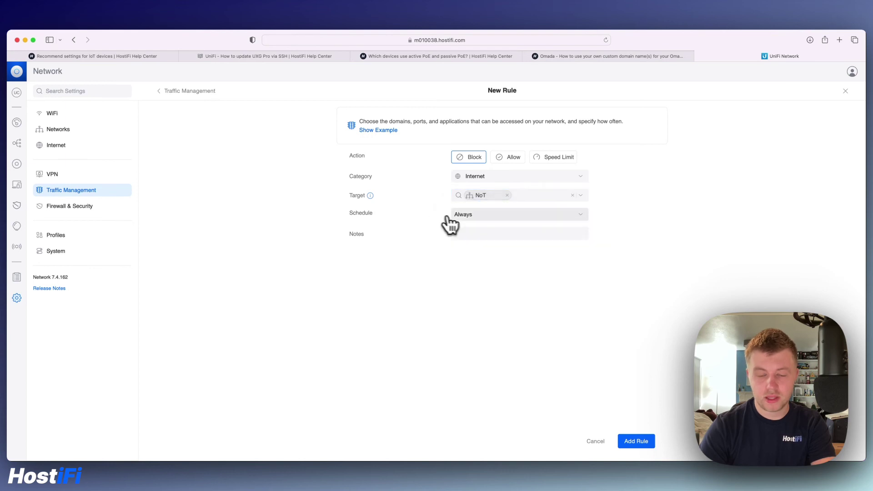
click(635, 443)
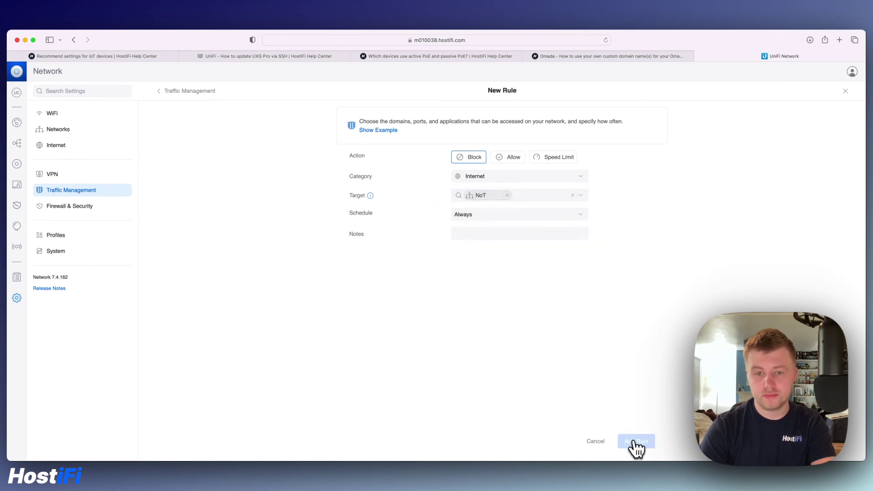
Start a Block rule in the Local Network category for NoT, covering traffic from local networks
click(384, 185)
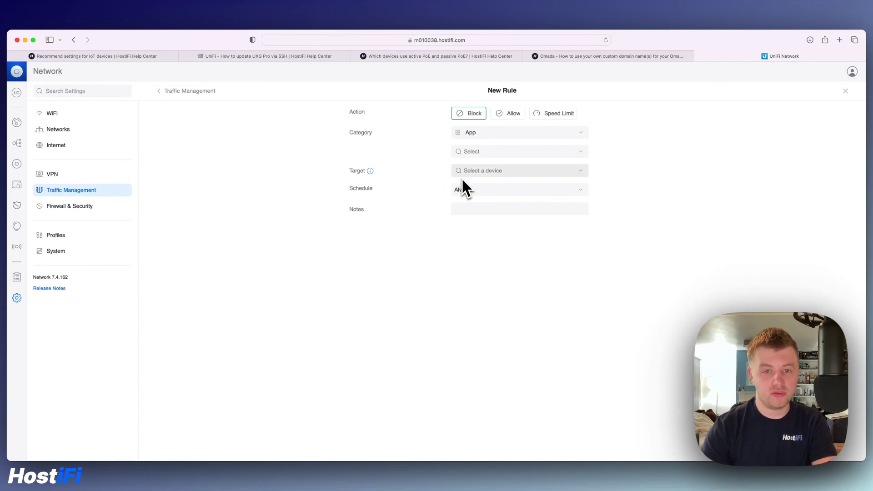
click(477, 136)
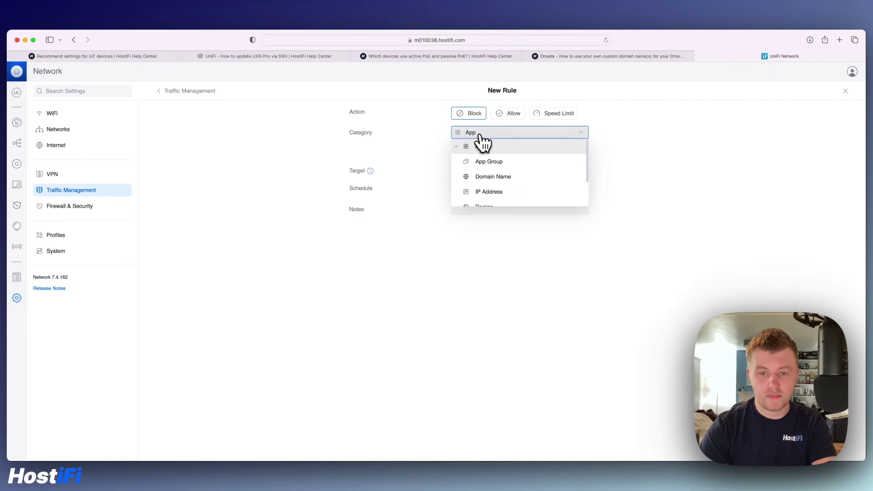
scroll(505, 177, down, 1)
scroll(500, 196, down, 2)
click(497, 200)
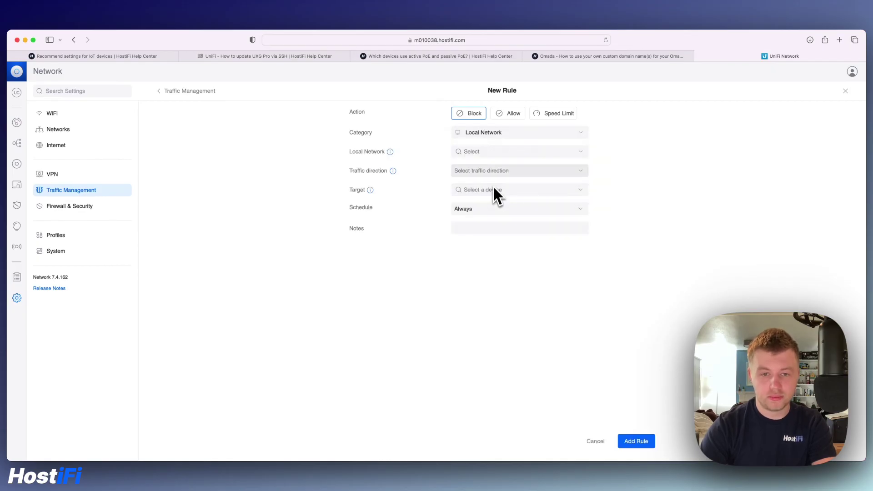
click(487, 152)
scroll(487, 182, down, 1)
click(491, 239)
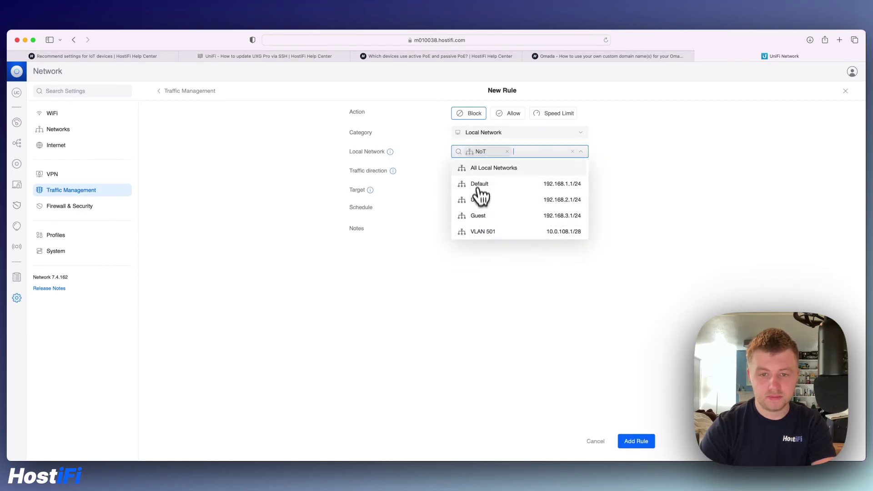
click(440, 171)
click(459, 171)
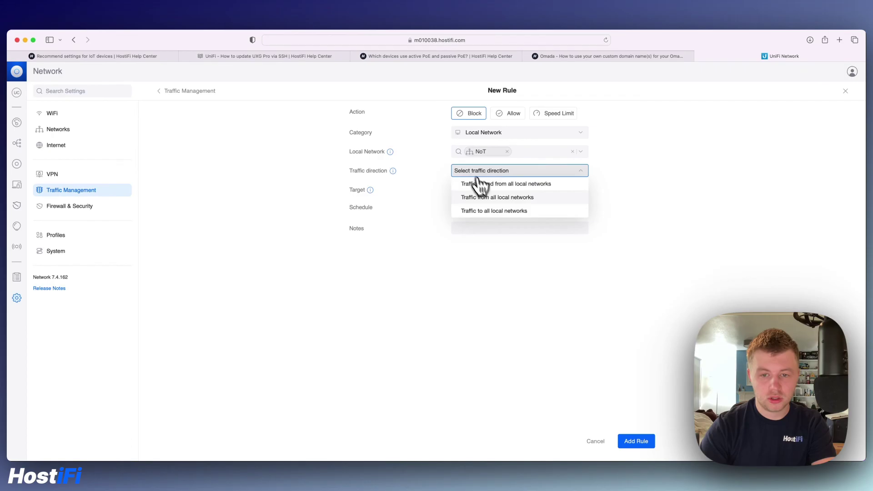
click(501, 198)
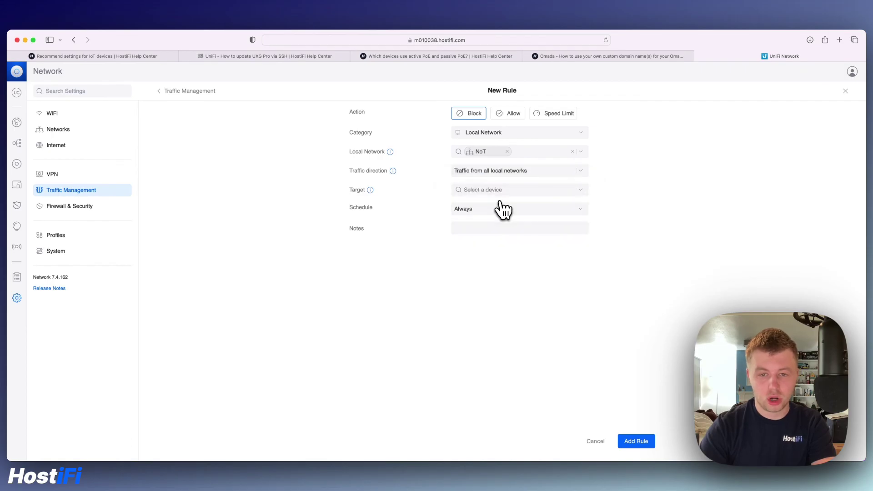
Target the rule at the Default network and save it
click(641, 445)
click(489, 191)
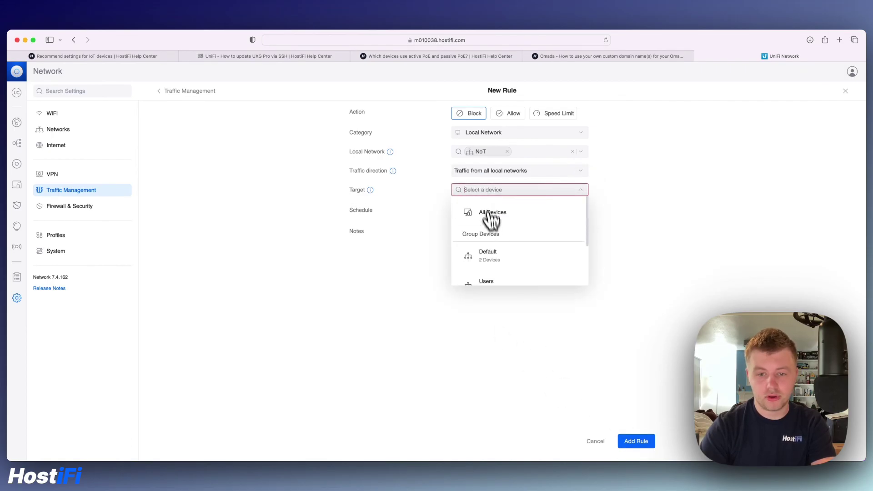
scroll(496, 241, down, 2)
scroll(497, 246, down, 1)
scroll(497, 245, up, 3)
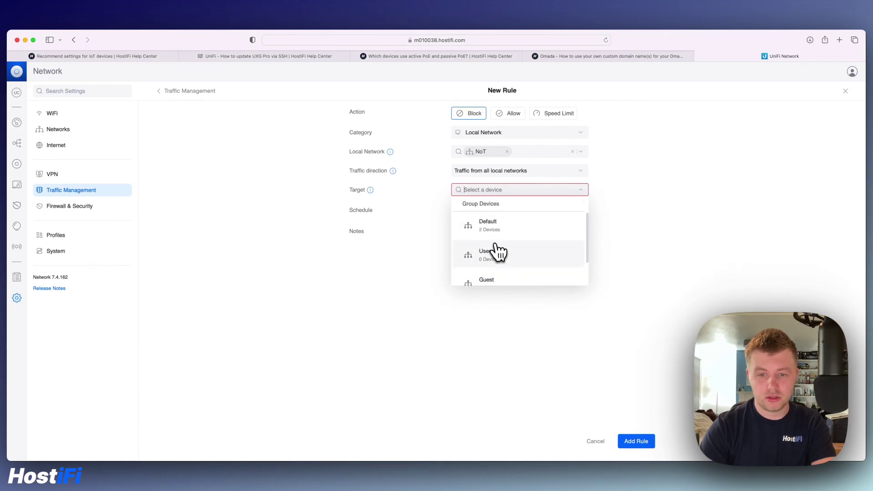
click(497, 240)
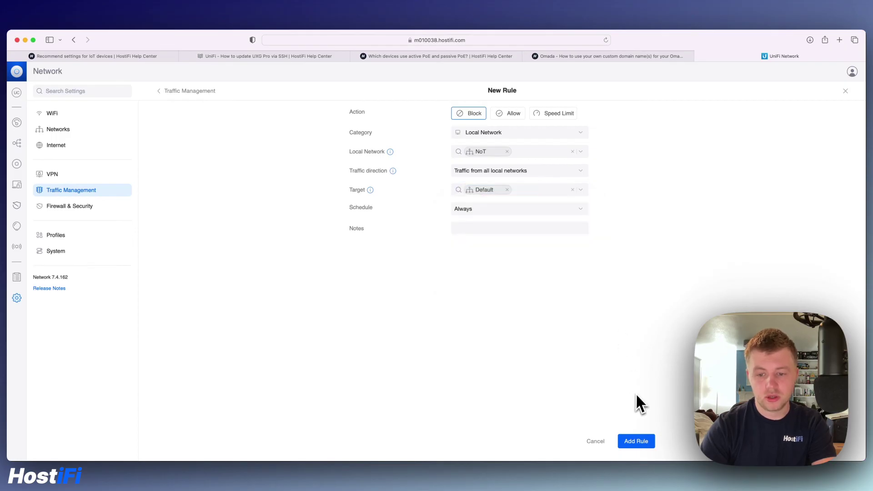
click(632, 441)
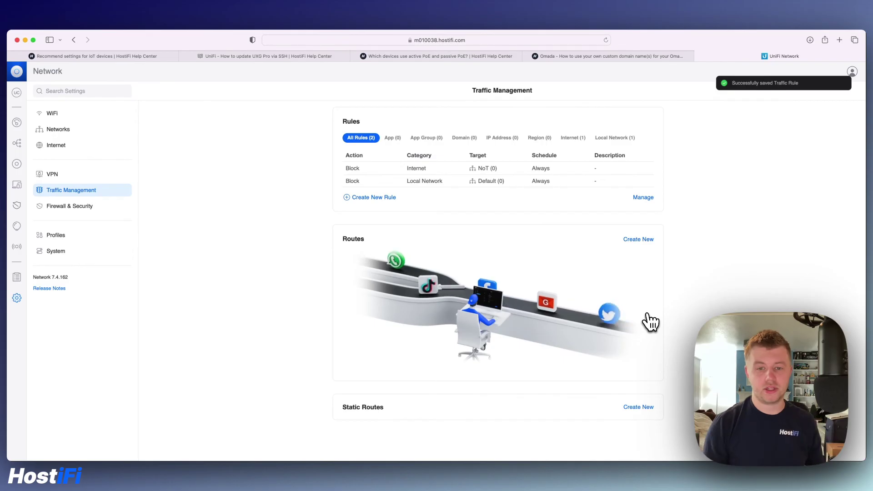